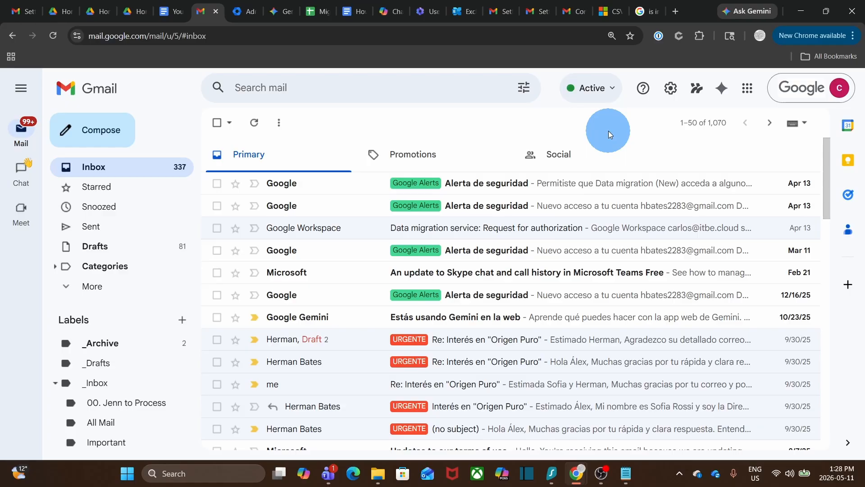
Step: In the Admin console, open Apps > Google Workspace > Gmail > End User Access to check POP and IMAP
left_click(747, 90)
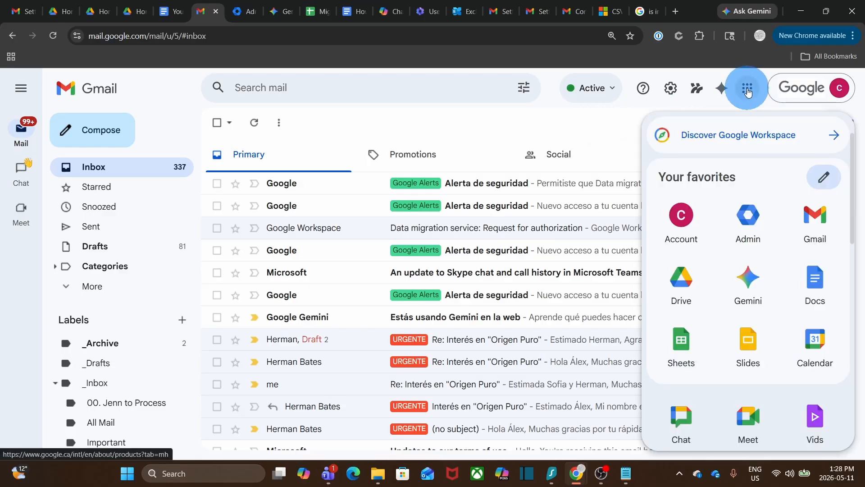
left_click(747, 224)
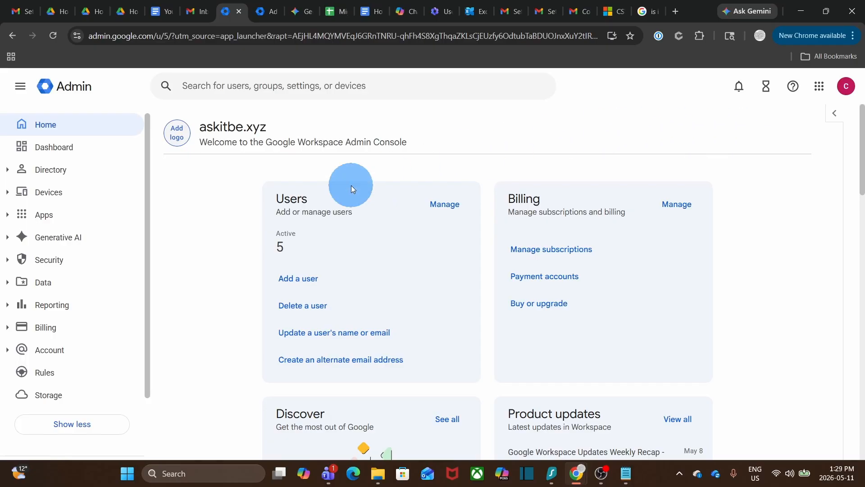
left_click(61, 220)
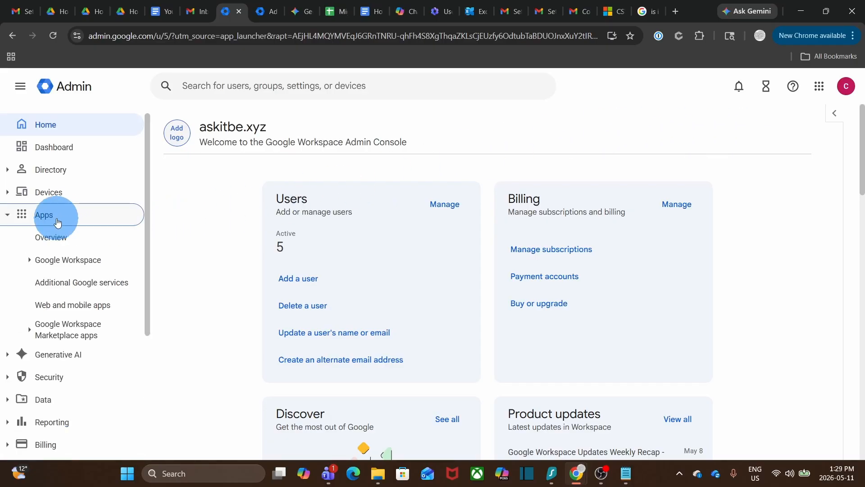
left_click(67, 265)
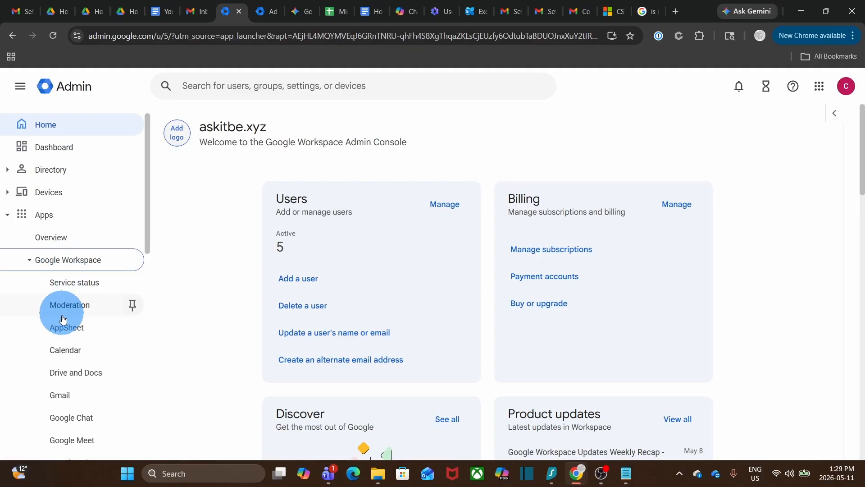
left_click(65, 397)
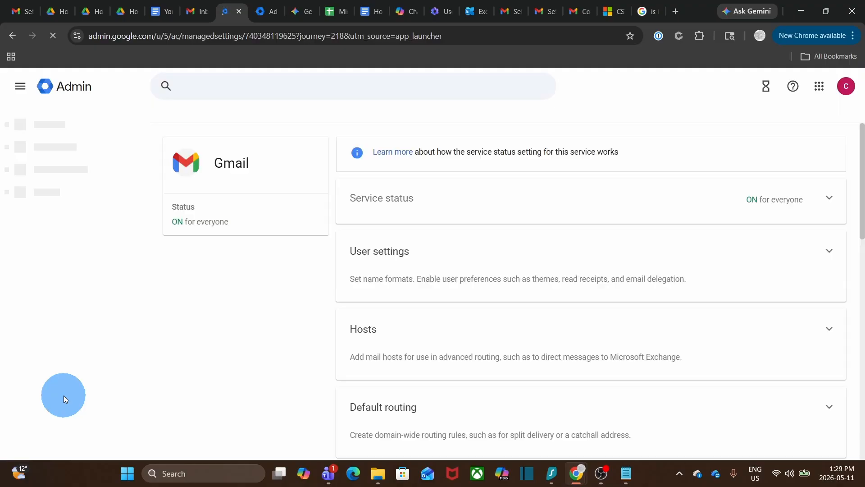
scroll(398, 355, "down", 1)
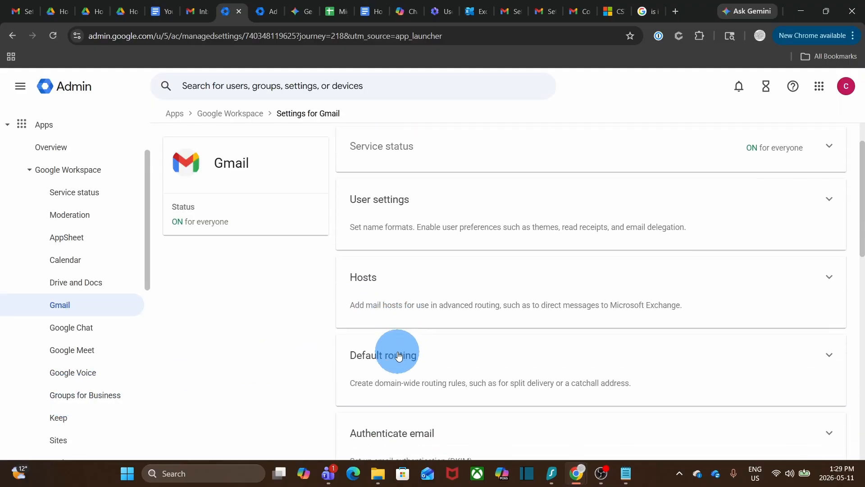
scroll(399, 355, "down", 7)
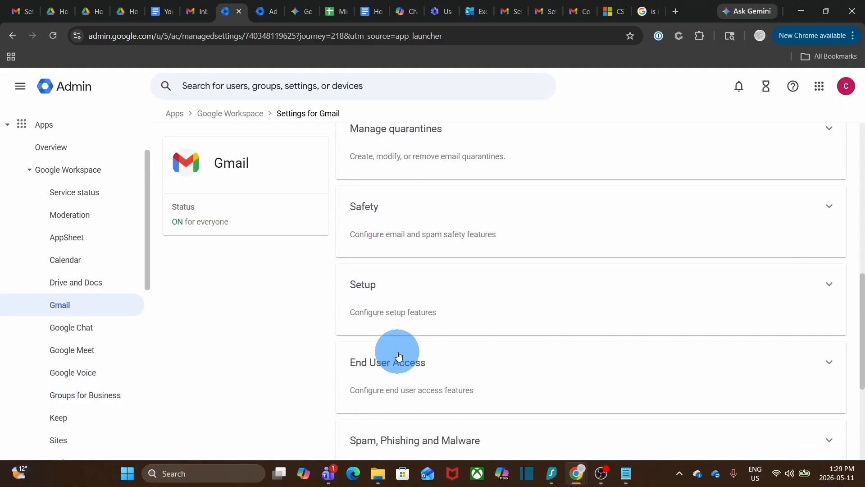
scroll(398, 355, "down", 1)
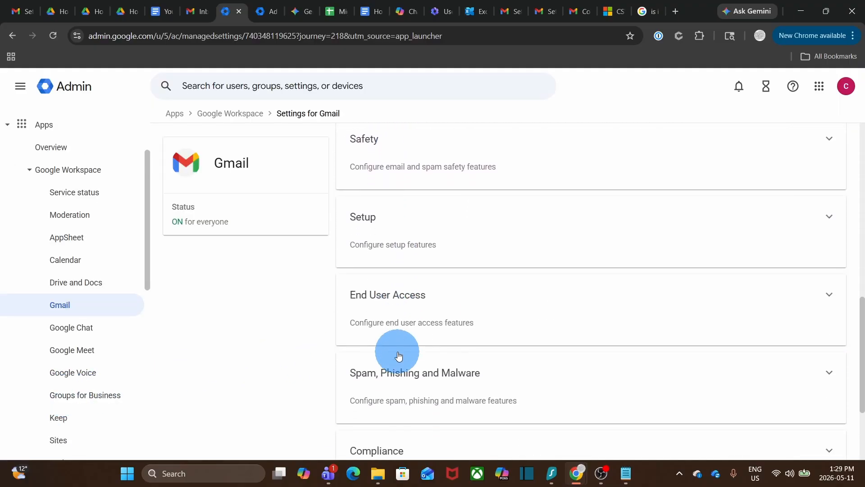
left_click(398, 310)
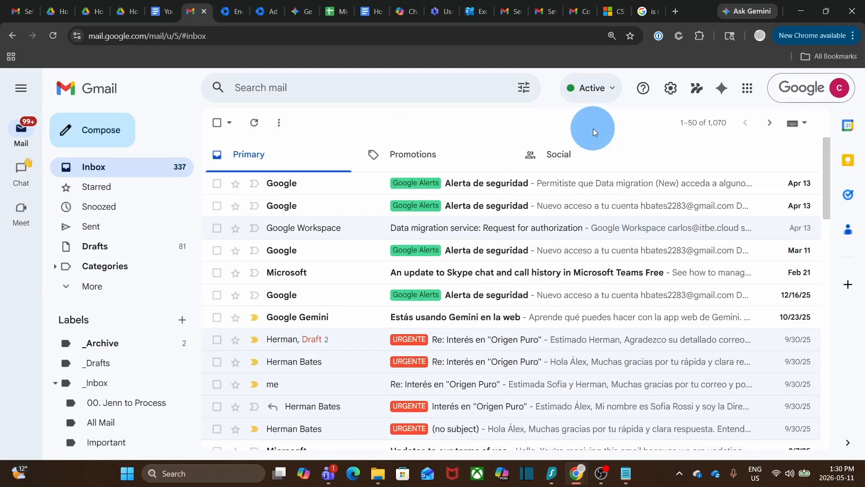
Step: Open Manage your Google Account's Security & sign-in page and scroll to How you sign in
left_click(799, 93)
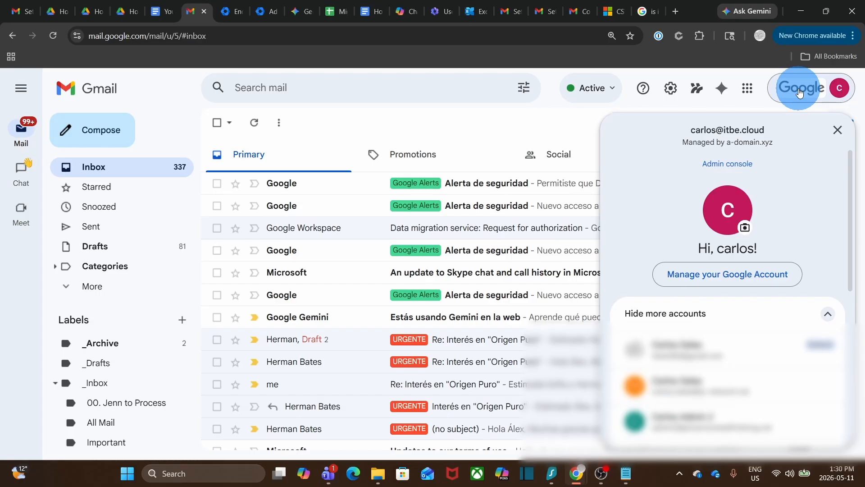
left_click(758, 277)
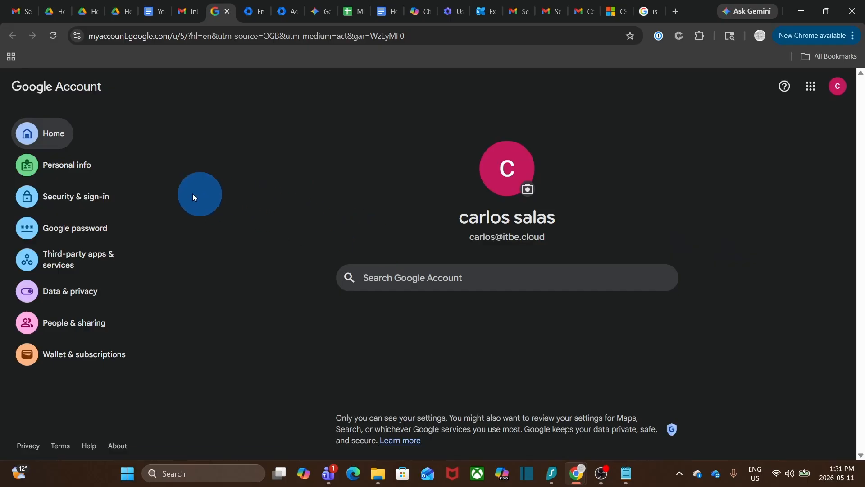
left_click(71, 201)
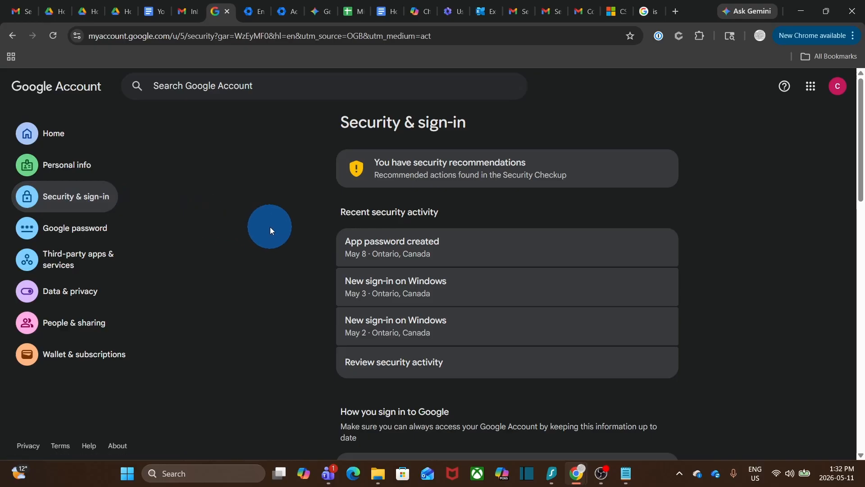
scroll(271, 227, "down", 5)
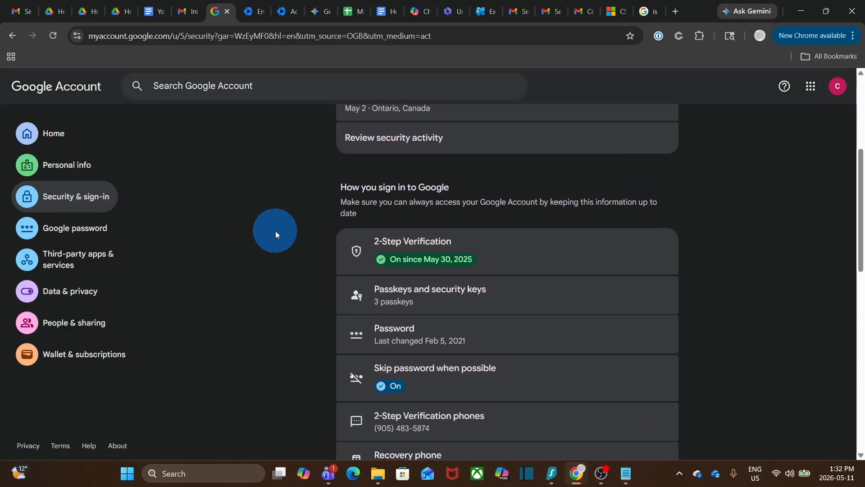
Step: Open App passwords under 2-Step Verification and paste 'New Password for Migration to MS 365' as the app name
left_click(499, 258)
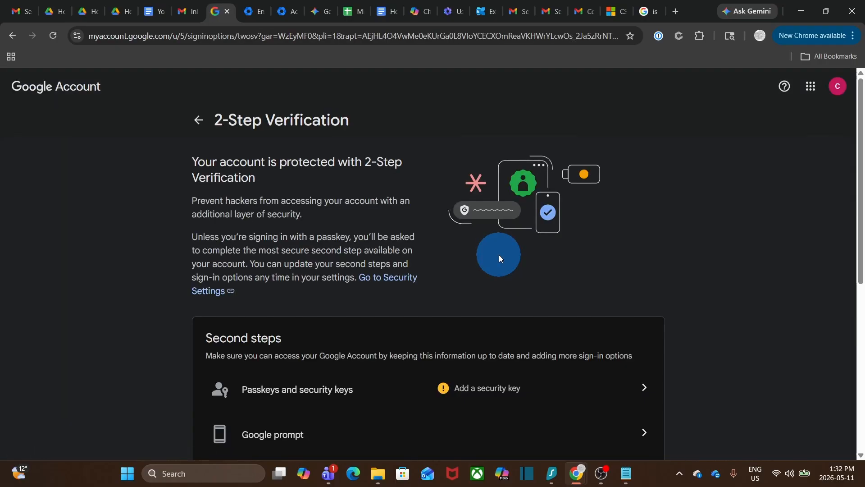
scroll(498, 255, "down", 7)
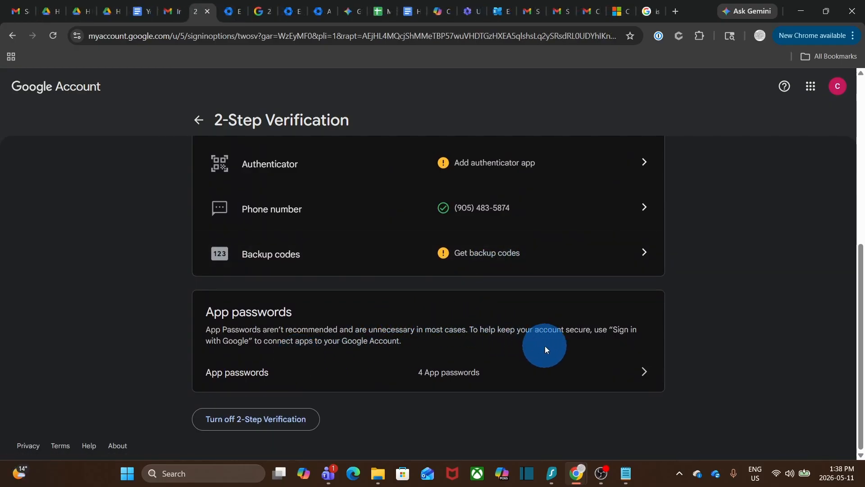
left_click(645, 373)
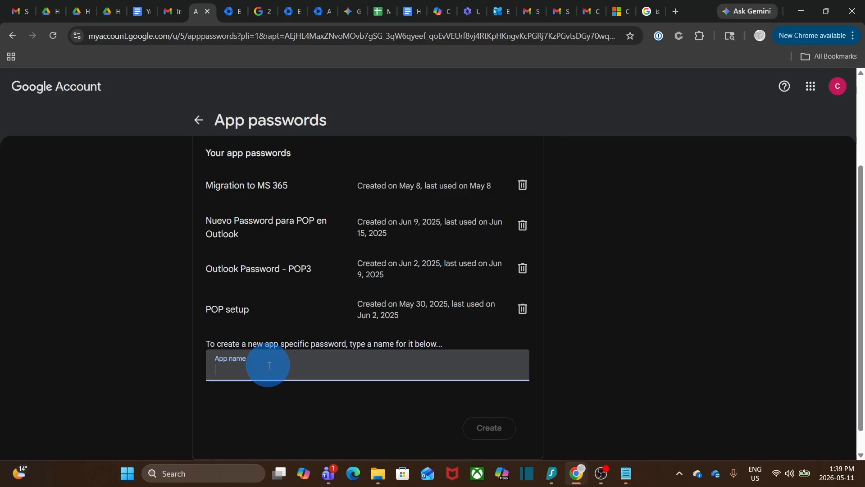
key("ctrl+v")
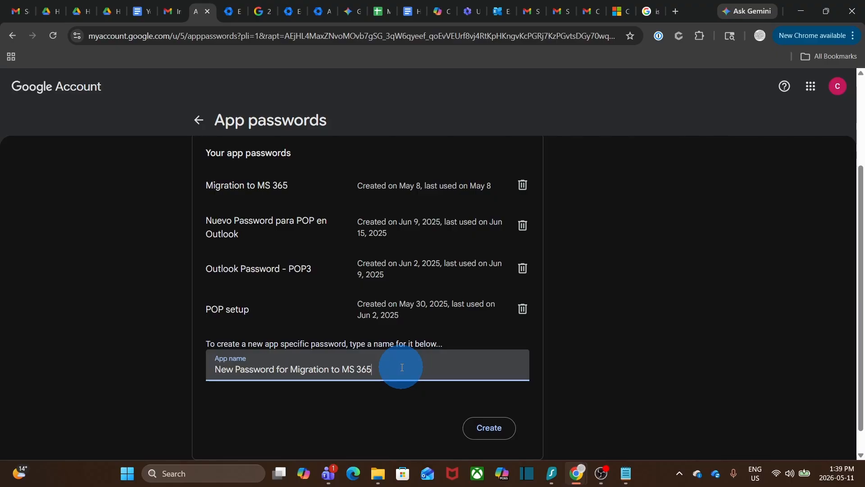
Step: Create the app password, select the generated value to copy, and bring up the CSV in Notepad
left_click(496, 429)
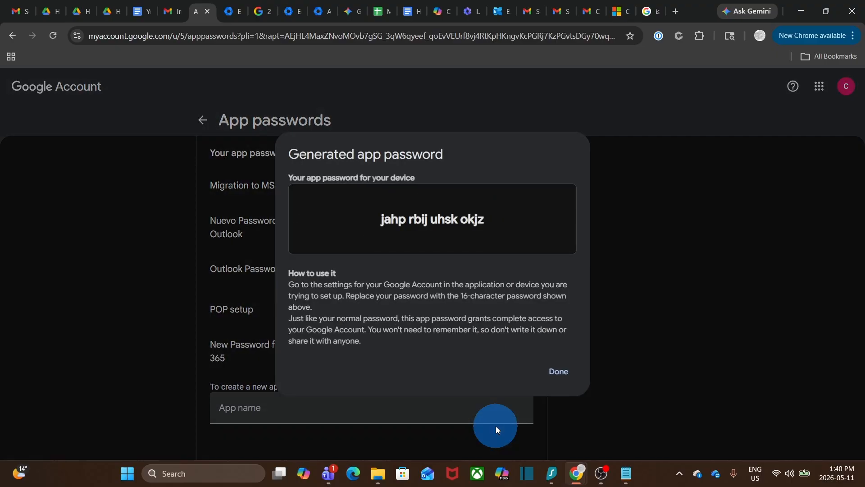
triple_click(488, 218)
key("ctrl+c")
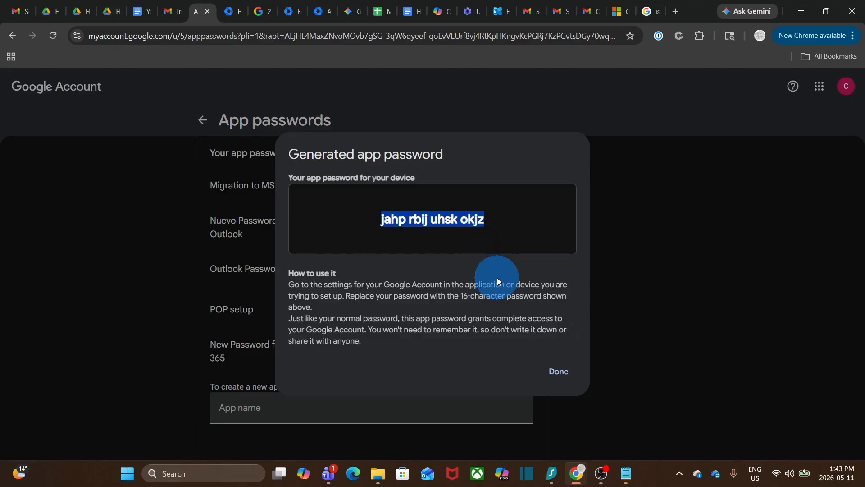
left_click(625, 473)
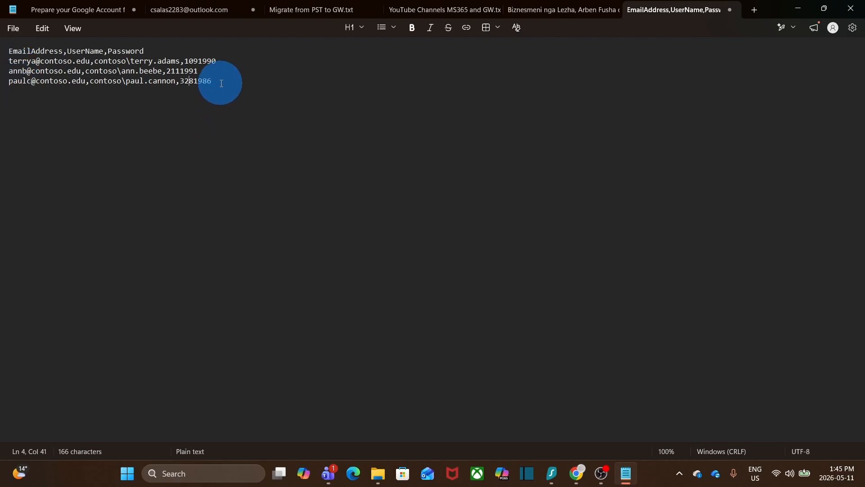
Step: Replace the sample rows with one row: the account's e-mail, the same address as username, and the app password
left_click_drag(210, 81, 9, 62)
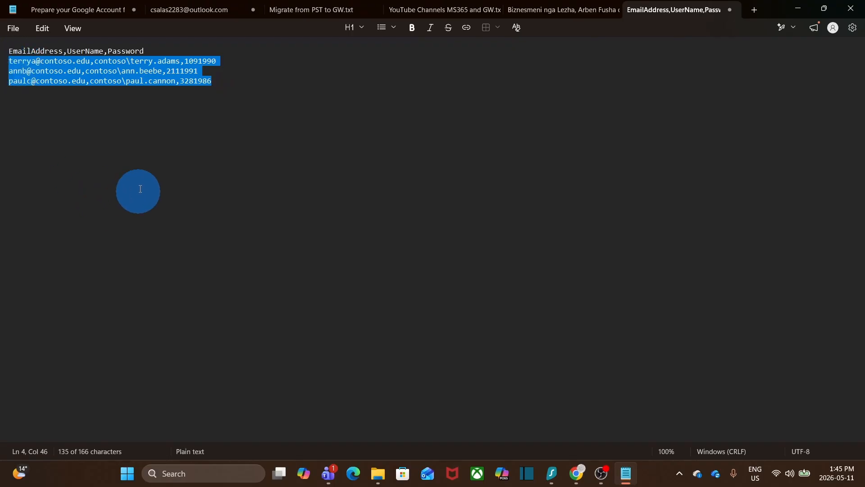
key("Delete")
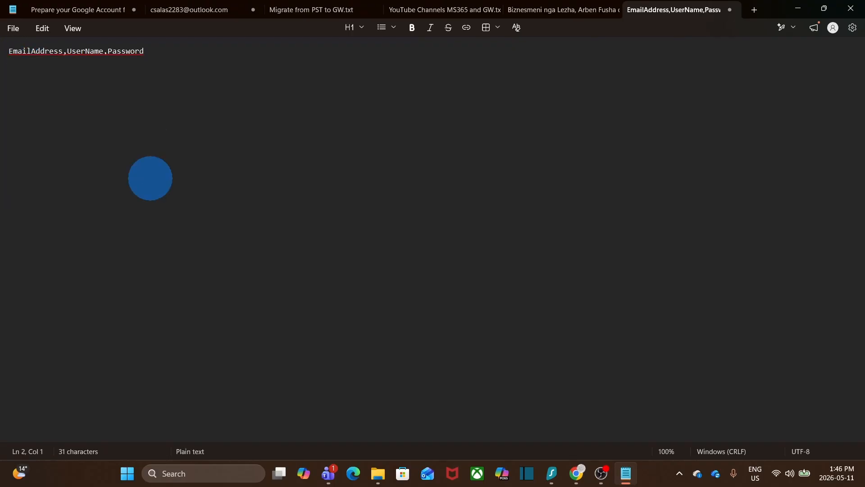
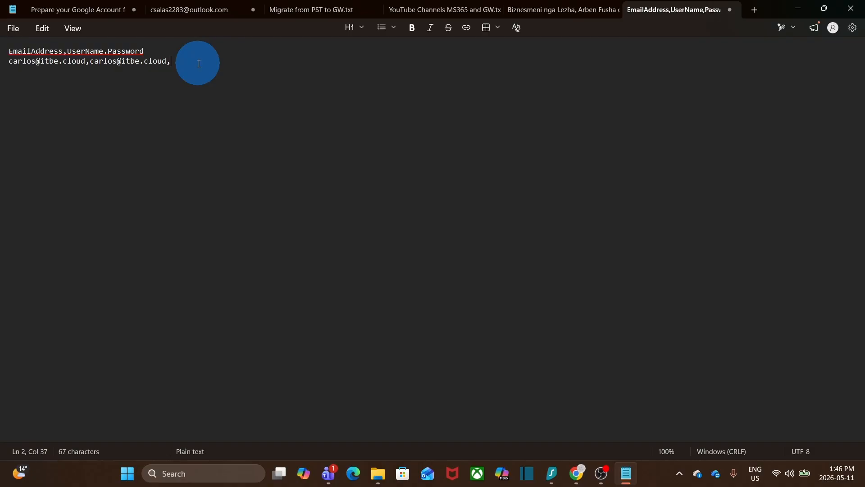
key("ctrl+v")
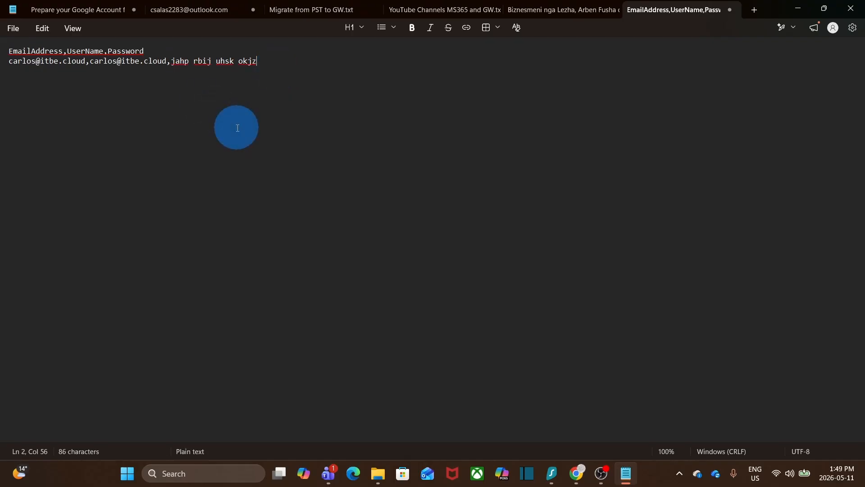
left_click_drag(189, 61, 91, 60)
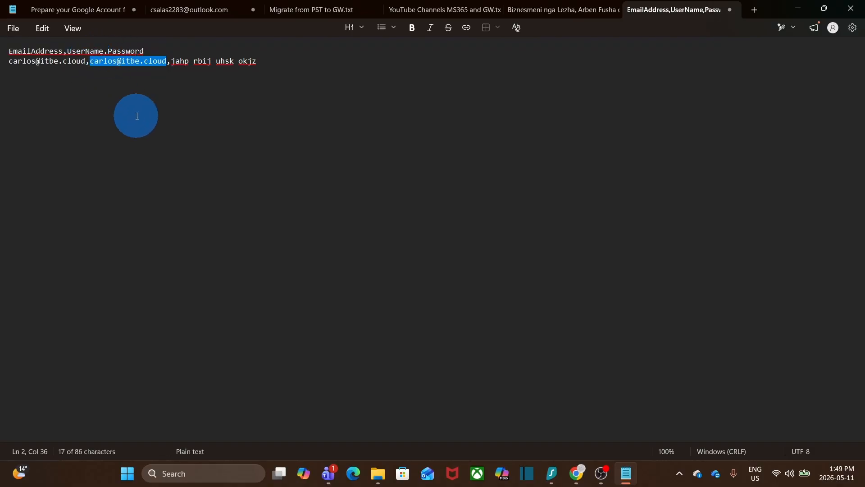
left_click(293, 110)
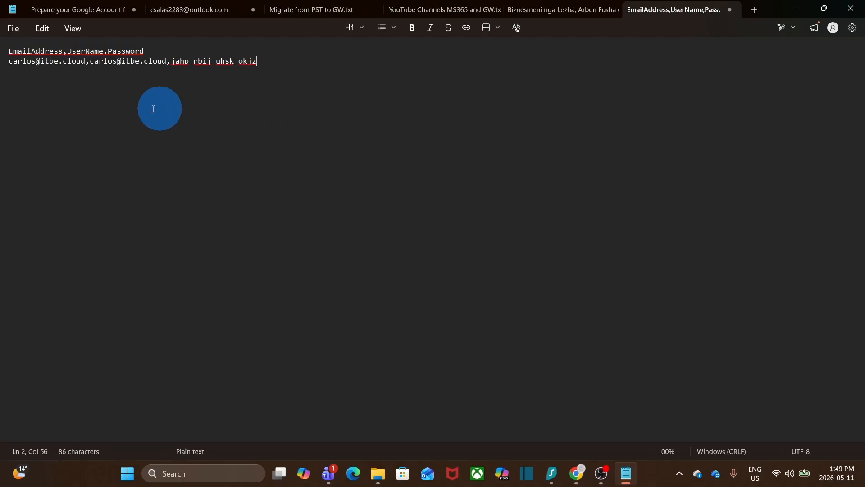
key("ctrl+Left")
Step: Save As itbecloud_migration.csv into Migration Files, then switch back to the browser
left_click(12, 29)
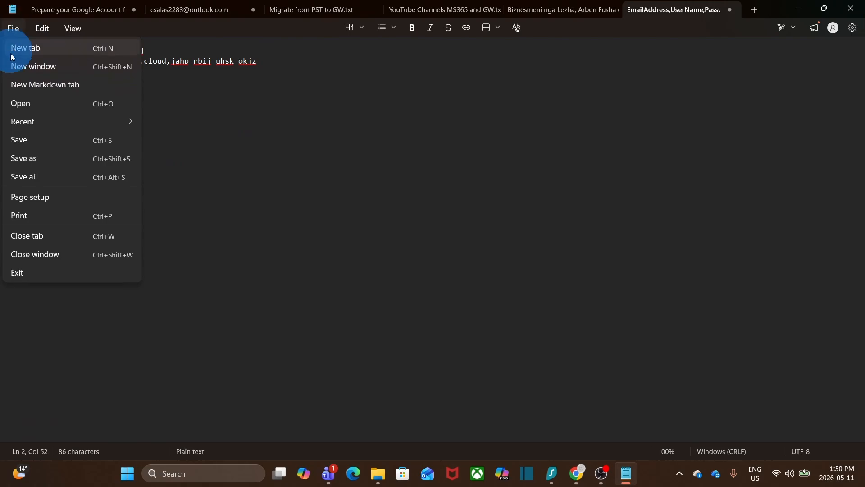
left_click(28, 161)
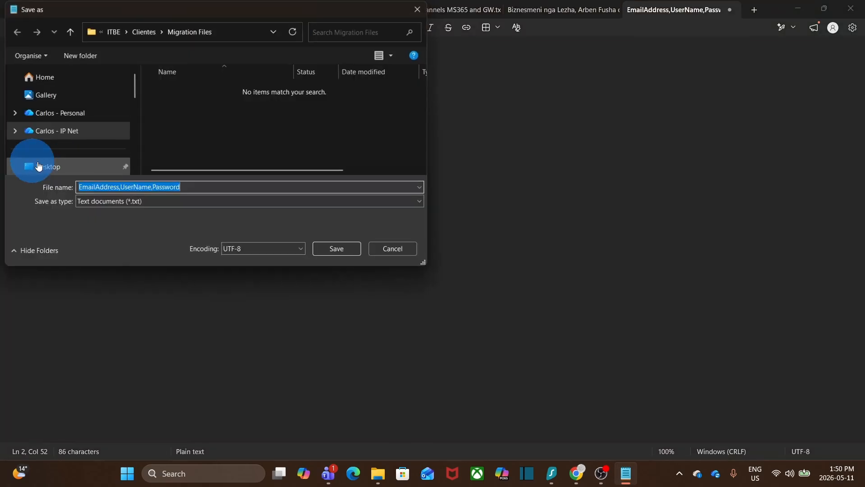
type("itbecloud_migration.csv")
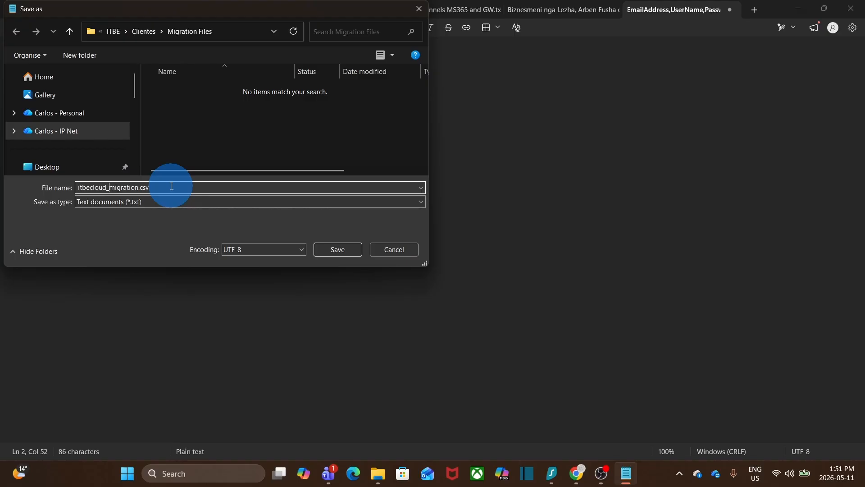
left_click(339, 250)
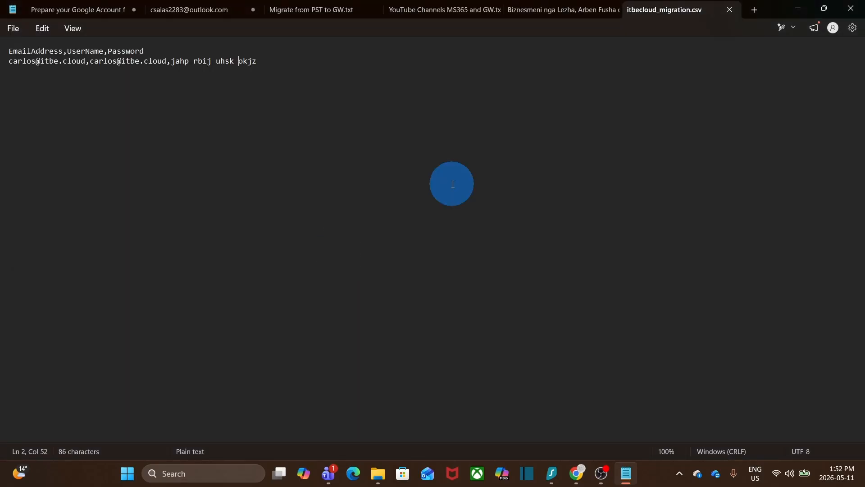
key("alt+Tab")
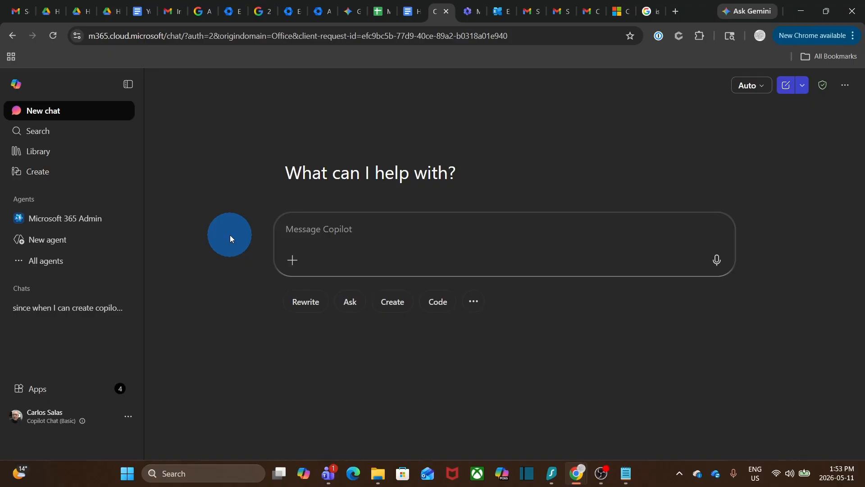
Step: Open the Microsoft 365 admin center from the Apps list and show all navigation sections
left_click(68, 390)
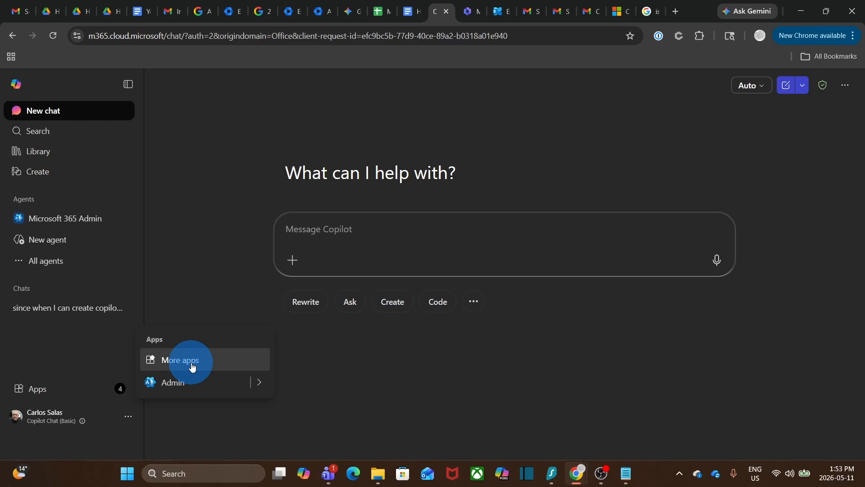
left_click(182, 382)
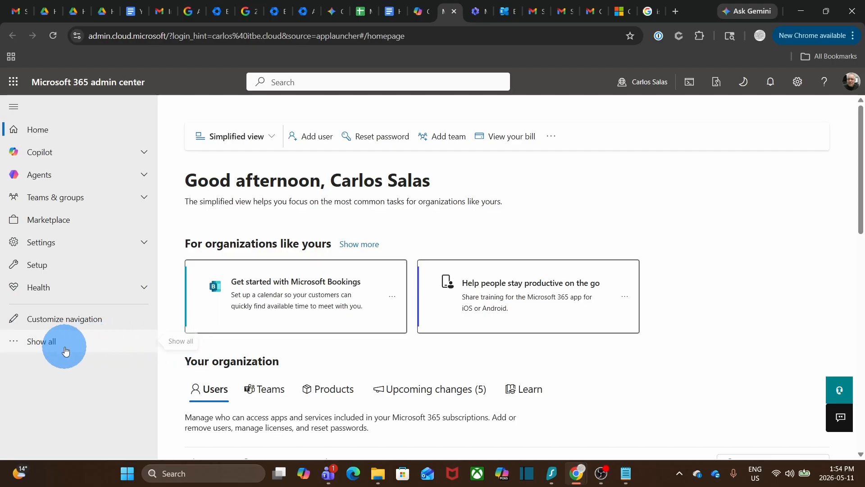
left_click(50, 343)
Step: Open the Exchange admin center from Admin centers and go to its Migration batches page
scroll(50, 346, "down", 4)
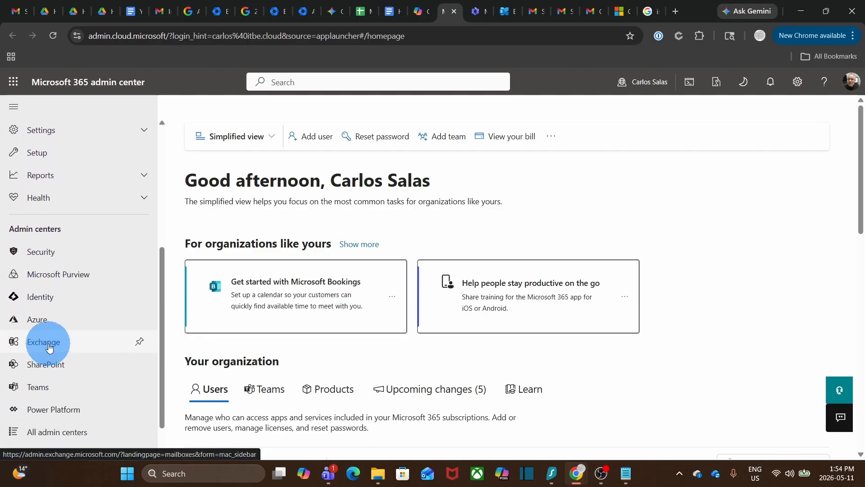
scroll(50, 346, "down", 1)
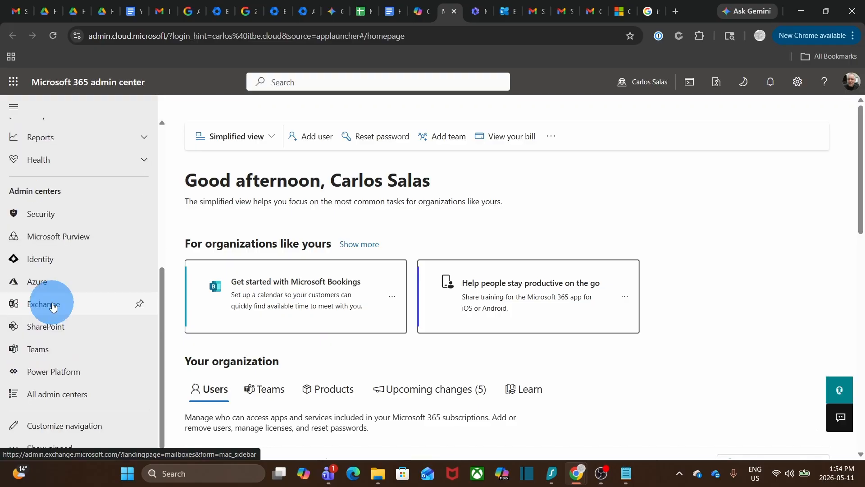
left_click(54, 304)
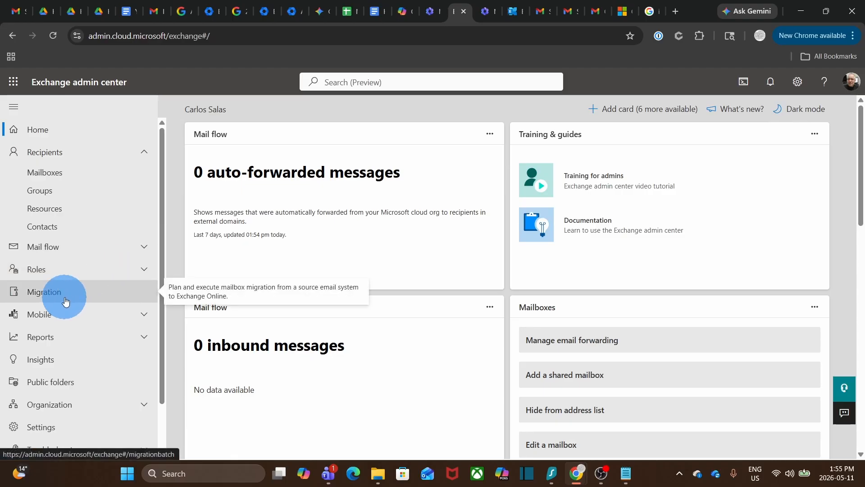
left_click(65, 301)
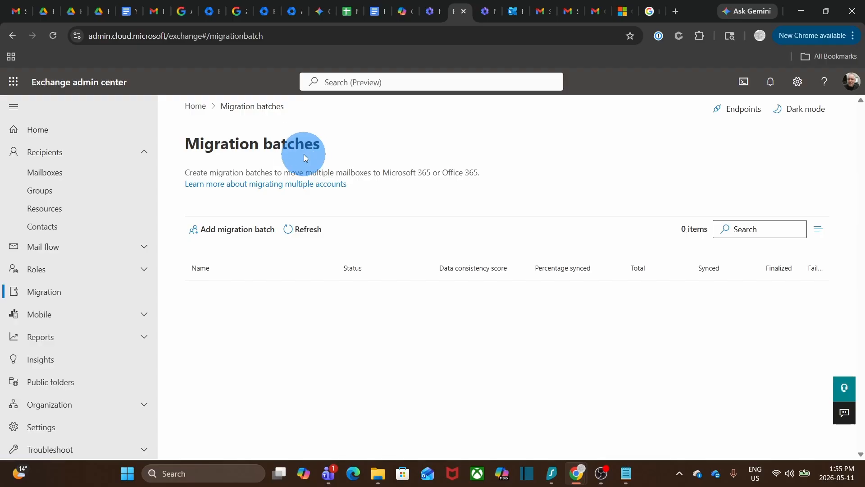
Step: Add a new migration batch named 'Migration from GW'
left_click(236, 233)
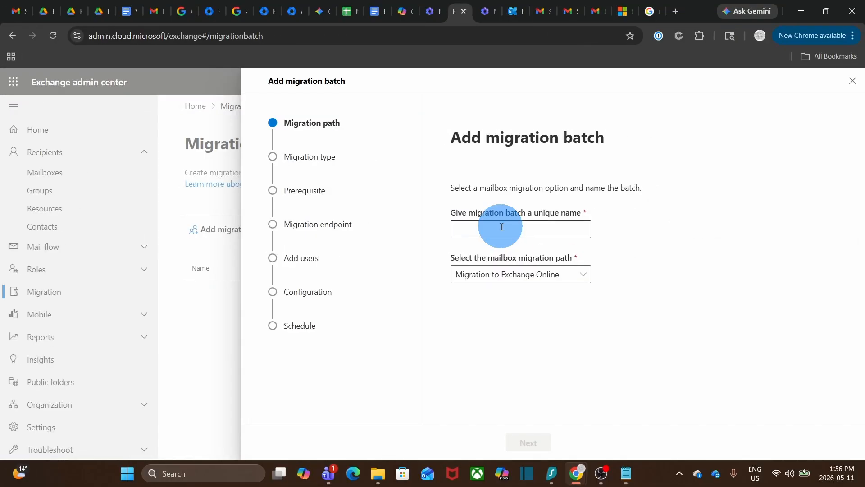
left_click(502, 226)
type("Migration from GW")
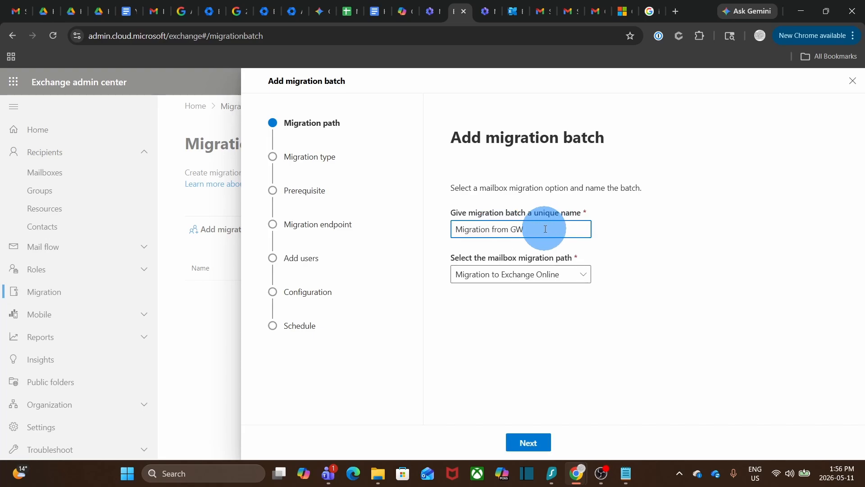
key("Tab")
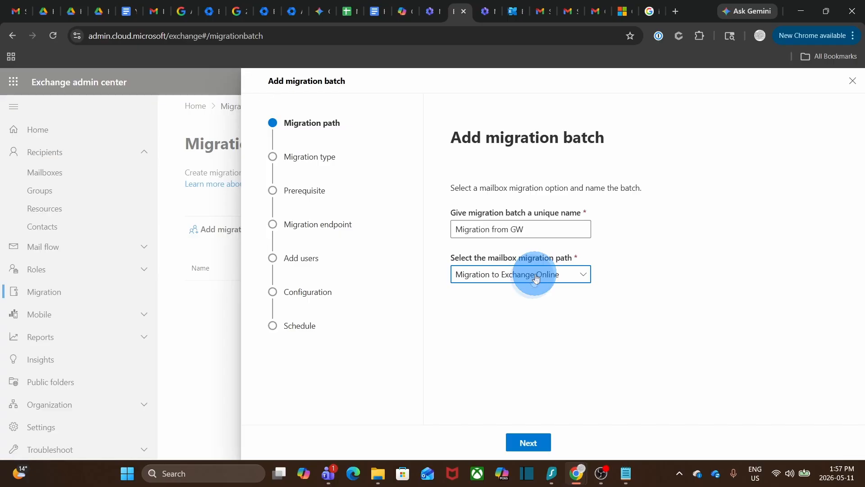
left_click(534, 446)
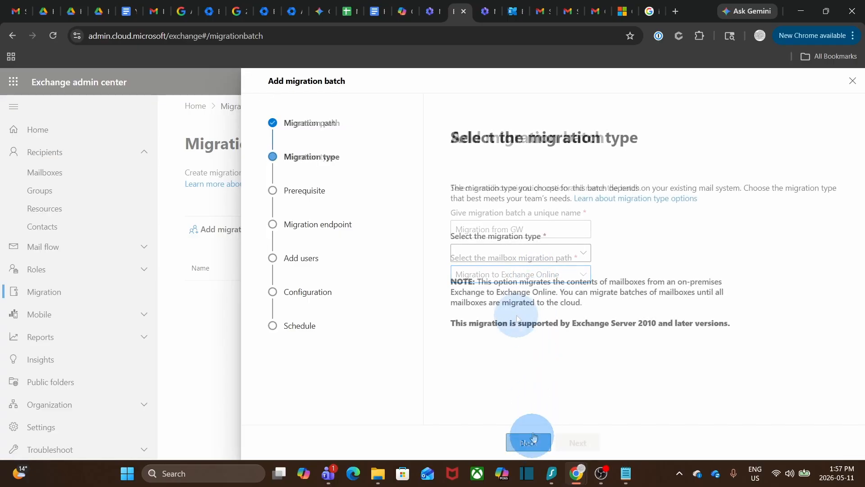
Step: Choose IMAP migration as the migration type and continue to its prerequisites
left_click(528, 255)
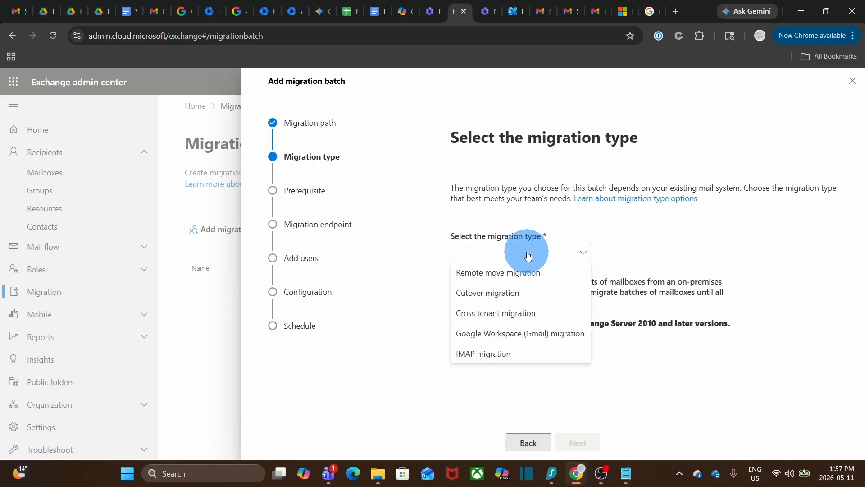
left_click(520, 358)
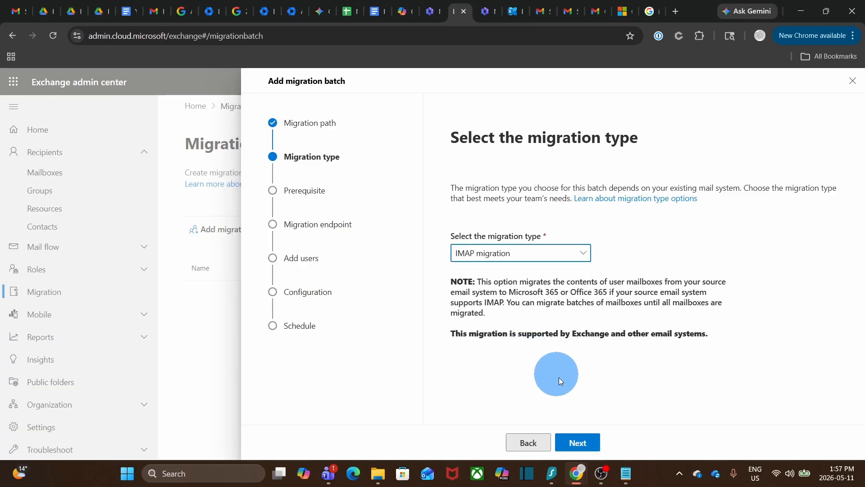
left_click(576, 441)
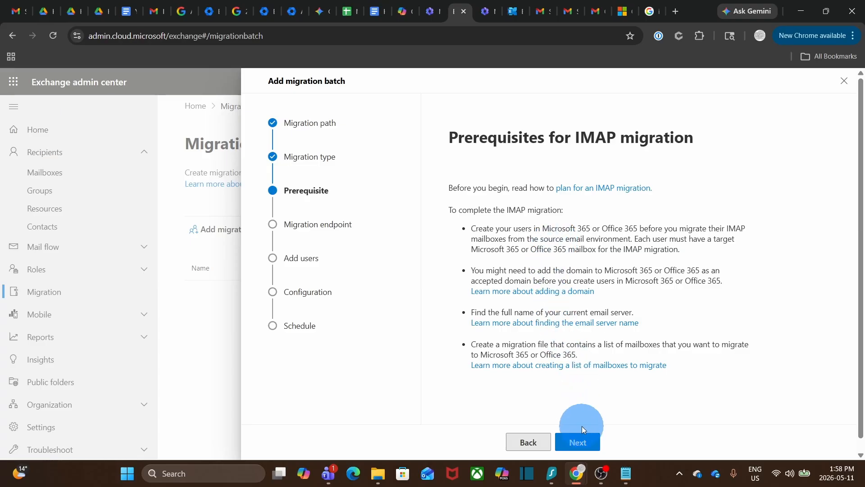
Step: Choose to create a new migration endpoint and name it GW 1
left_click(579, 441)
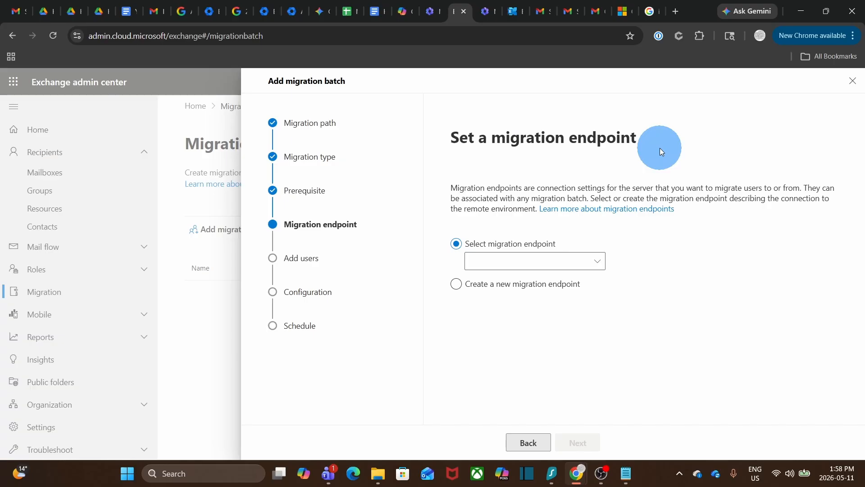
left_click(482, 284)
left_click(579, 441)
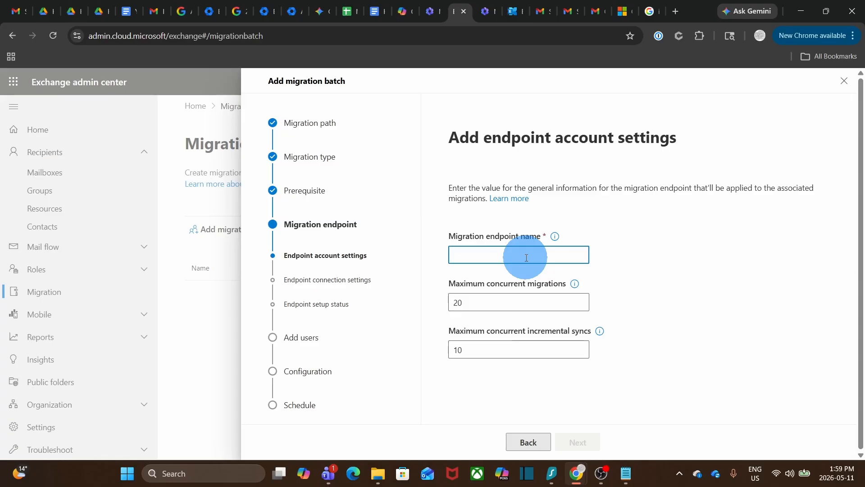
type("GW 1")
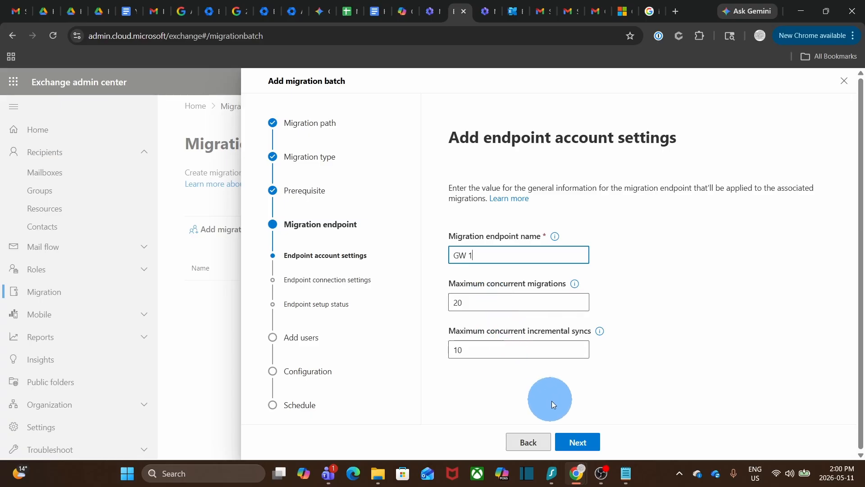
left_click(586, 446)
Step: Set IMAP server imap.gmail.com with SSL encryption, accept untrusted certificates, and create the endpoint
left_click(497, 256)
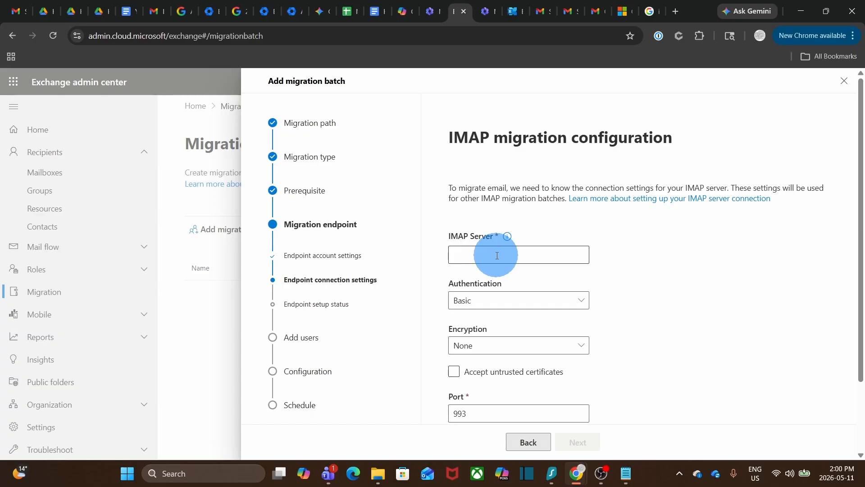
type("imap.gmail.com")
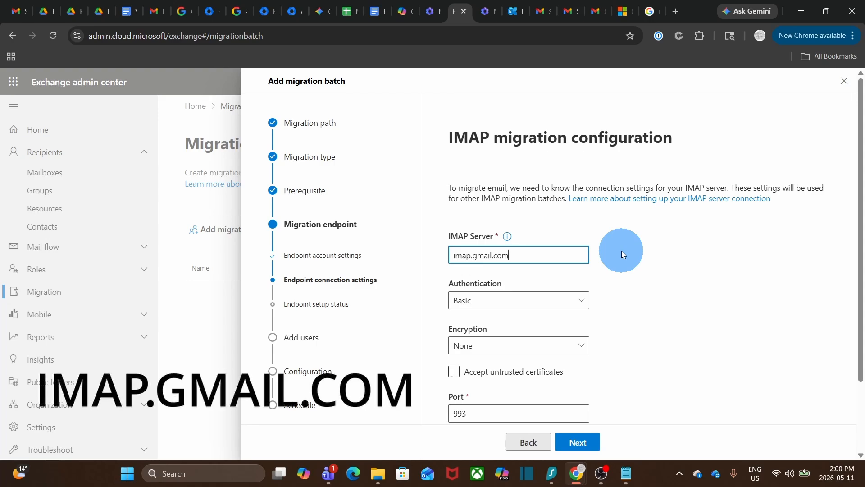
key("Tab")
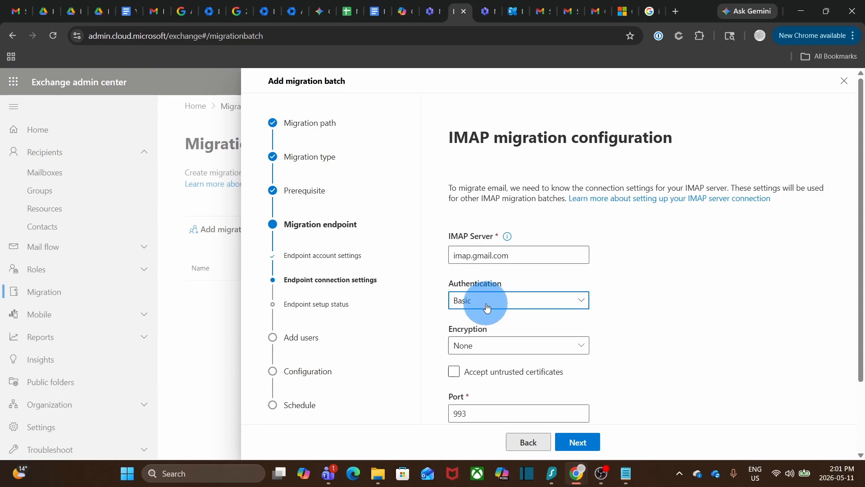
left_click(485, 346)
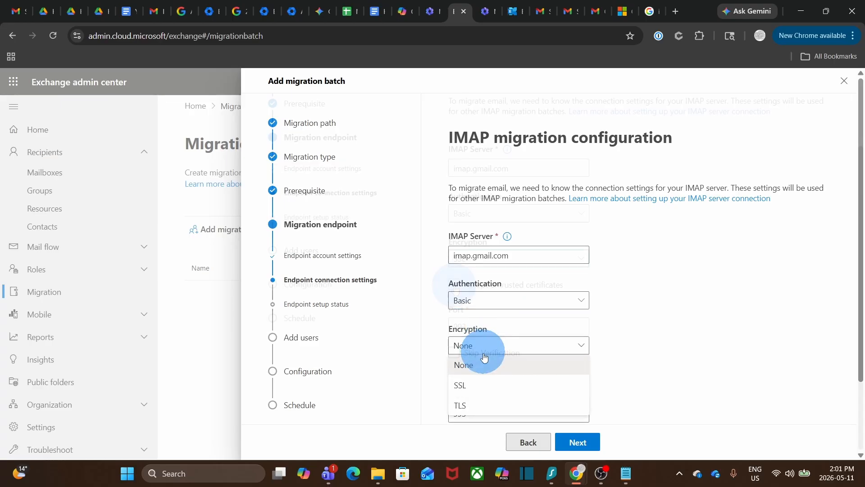
left_click(482, 384)
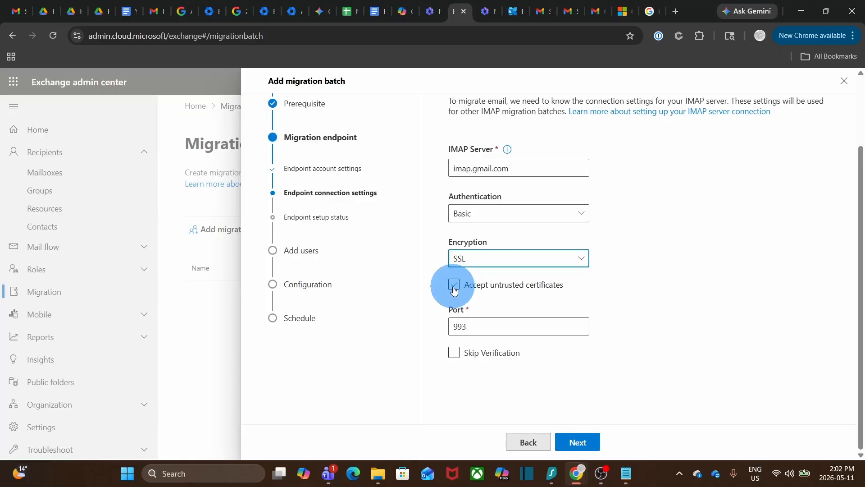
left_click(454, 287)
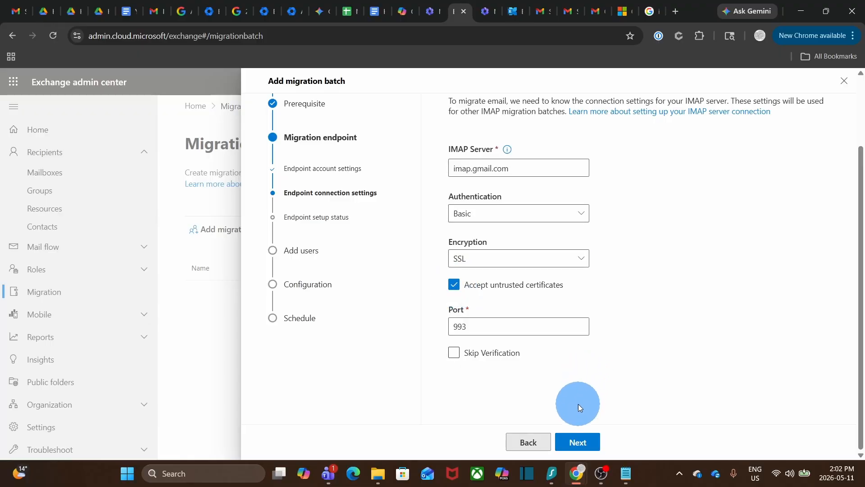
left_click(578, 441)
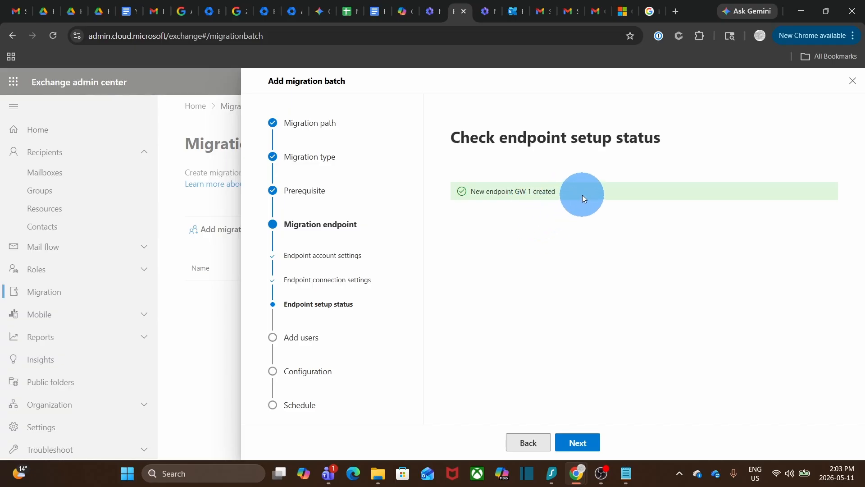
Step: Import users from itbecloud_migration.csv into the batch and confirm one user validated
left_click(580, 444)
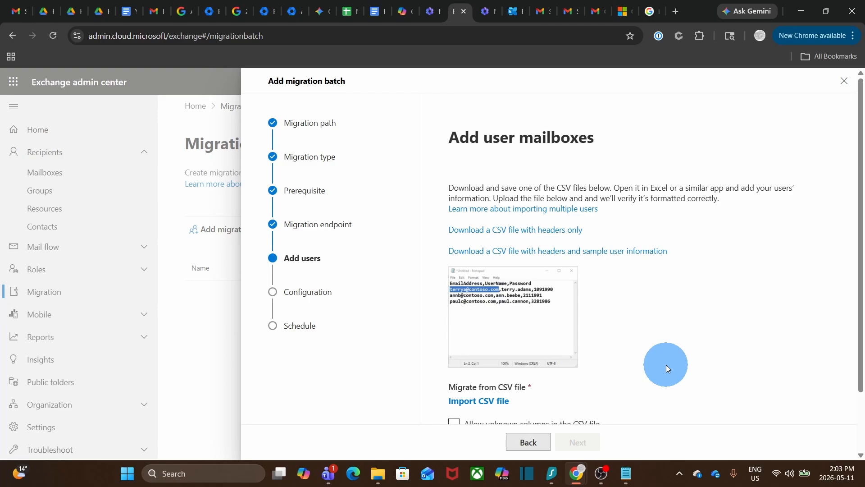
left_click(501, 408)
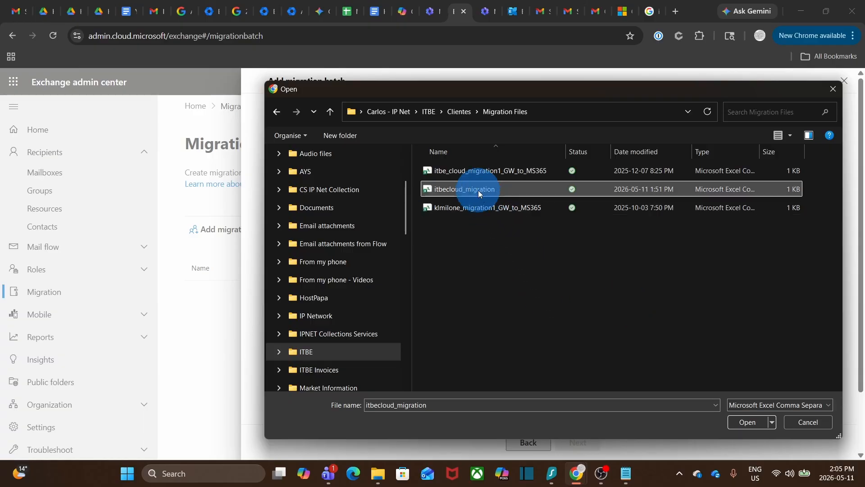
left_click(742, 421)
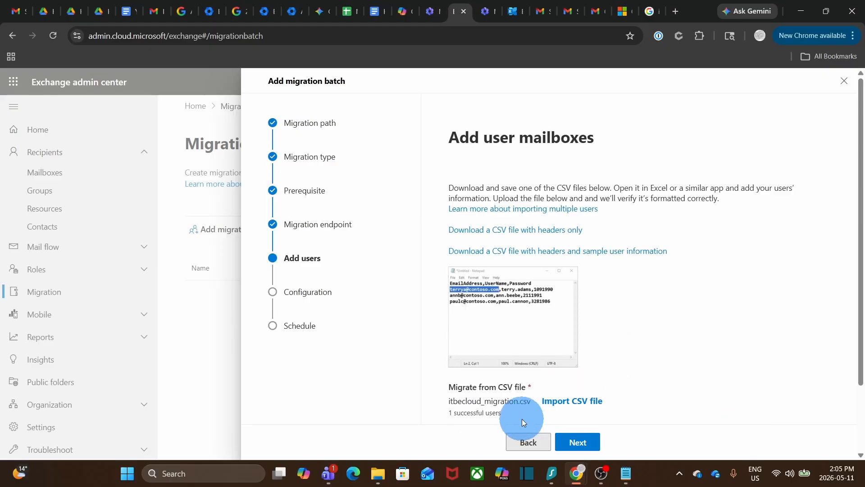
left_click_drag(512, 415, 446, 413)
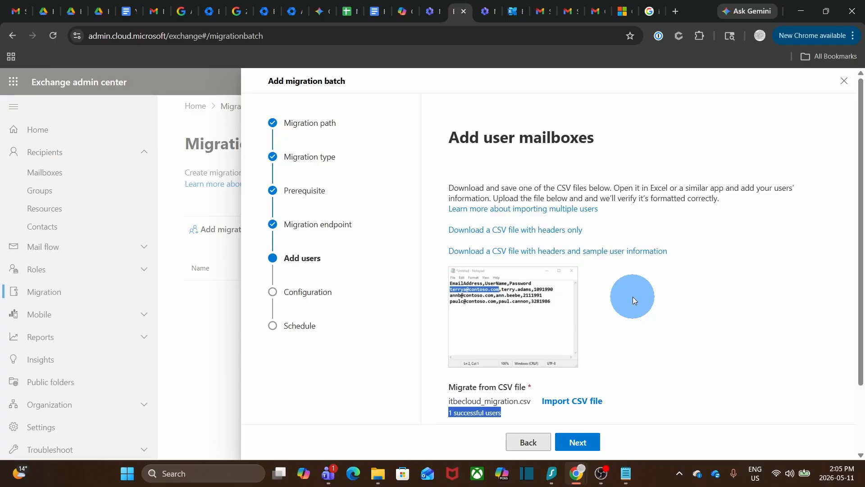
left_click(585, 442)
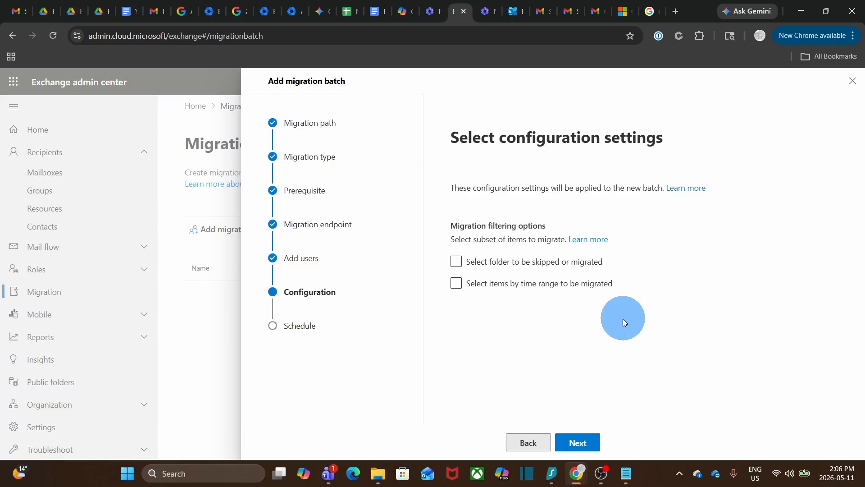
Step: Save the Migration from GW batch with Automatically start the batch kept on
left_click(586, 443)
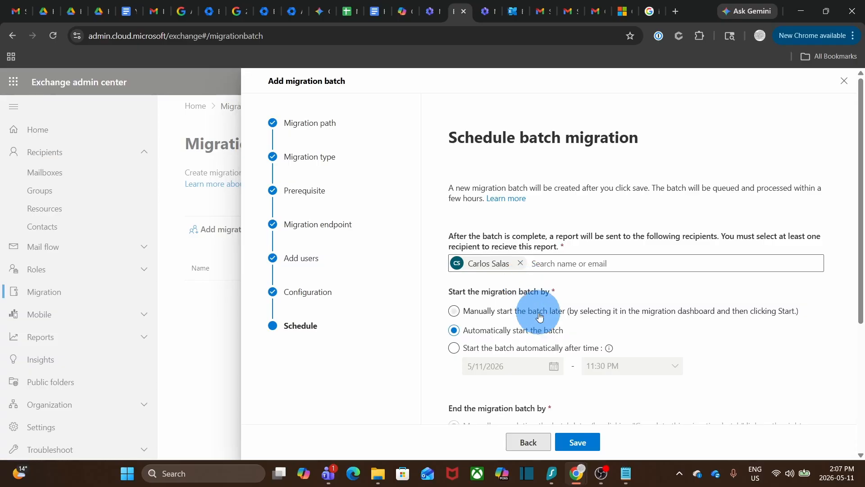
left_click(578, 441)
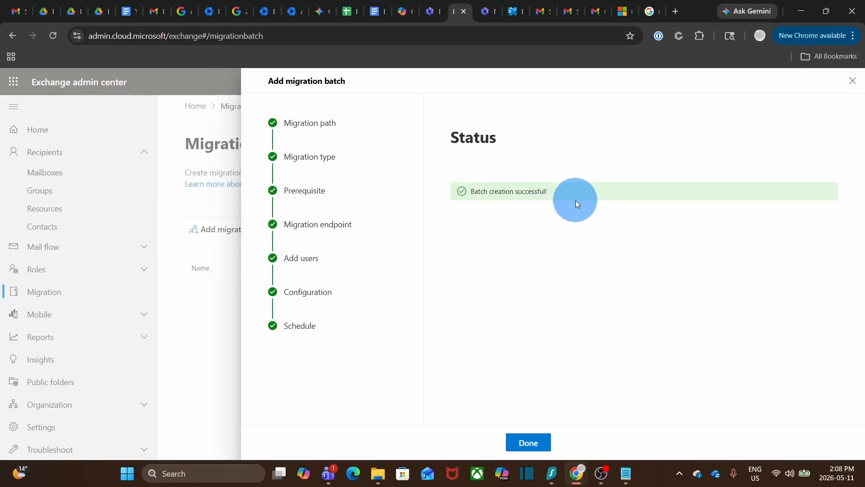
left_click(538, 443)
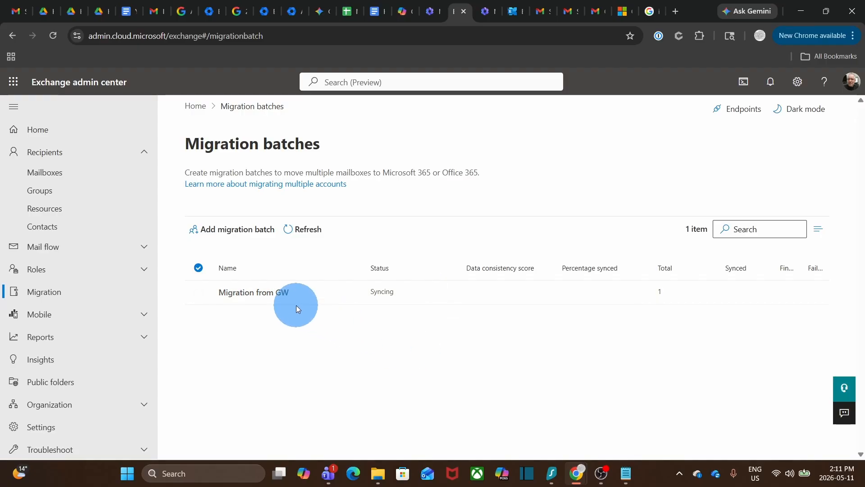
Step: Open the Migration from GW batch's mailbox details and refresh until it shows Synced
left_click(276, 297)
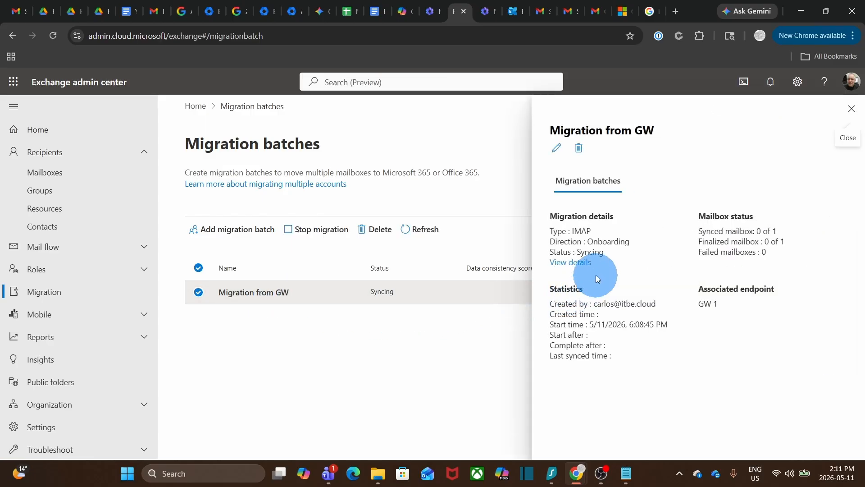
left_click(585, 263)
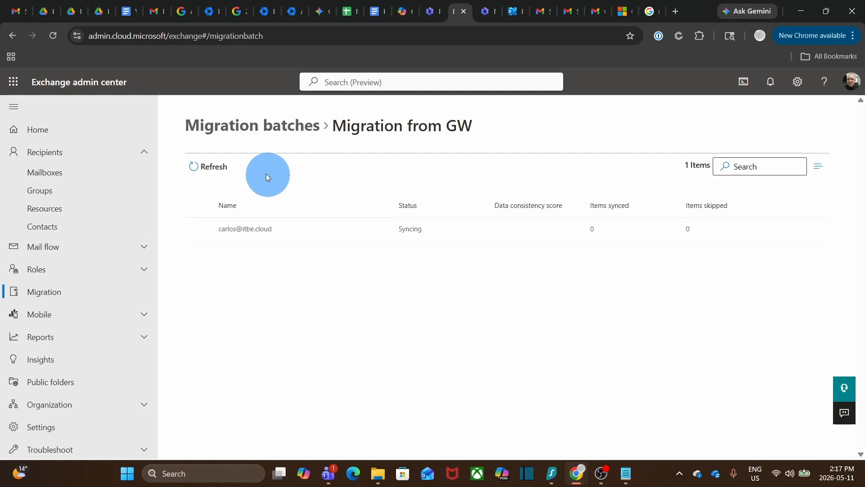
left_click(212, 165)
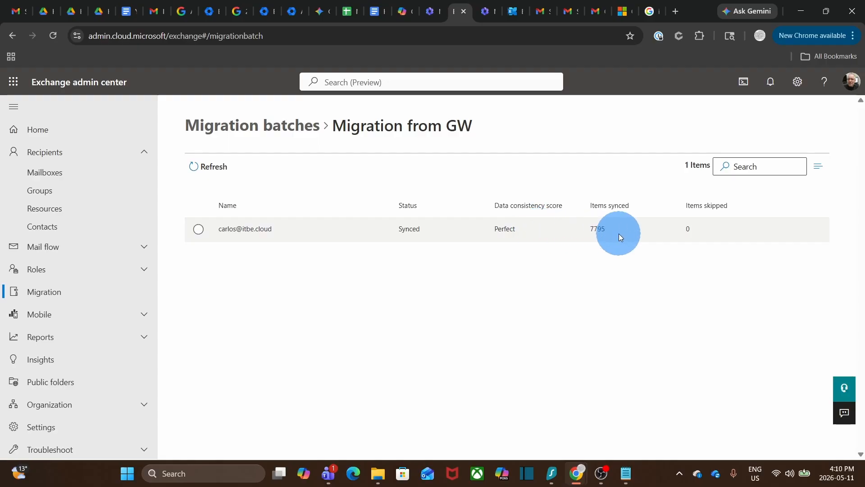
Step: Download the synced mailbox's migration report, then return to the Migration batches list
left_click(260, 229)
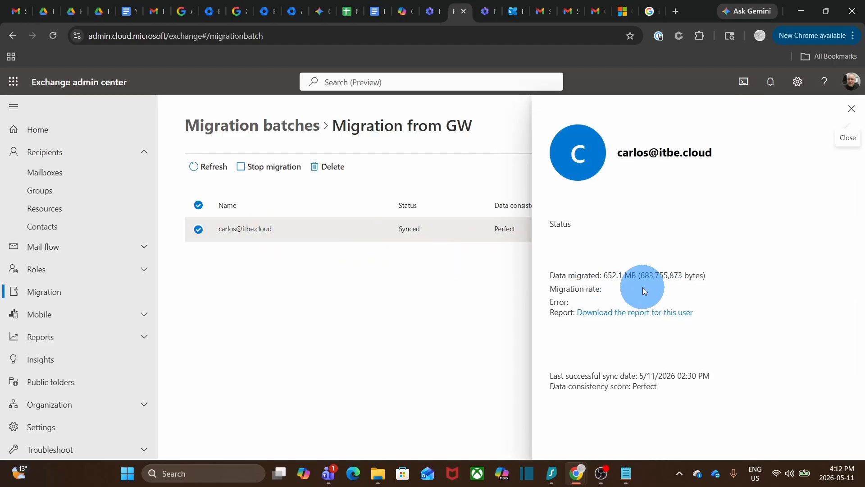
left_click(637, 314)
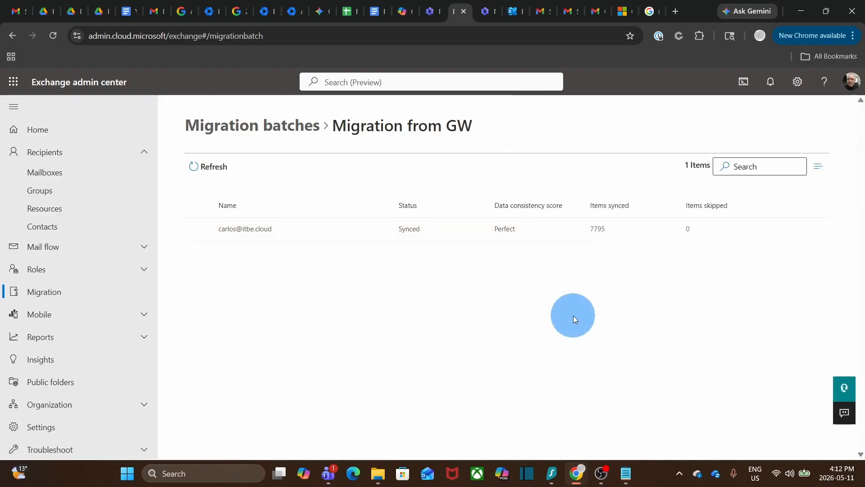
left_click(270, 126)
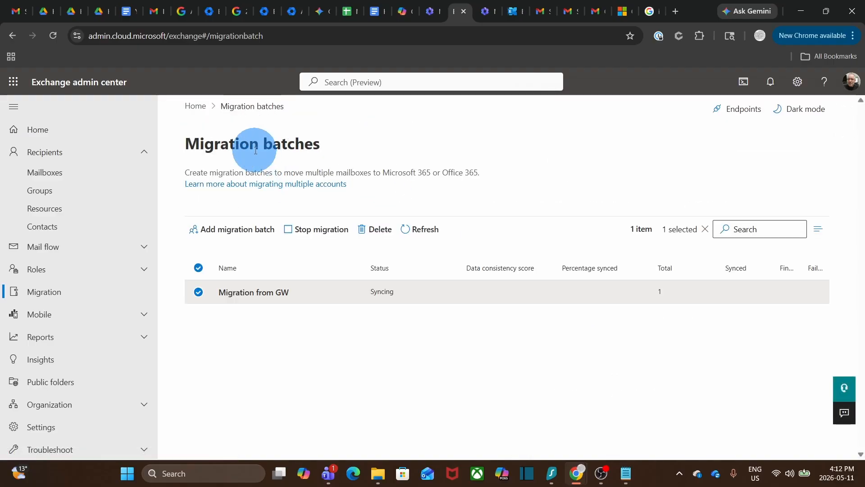